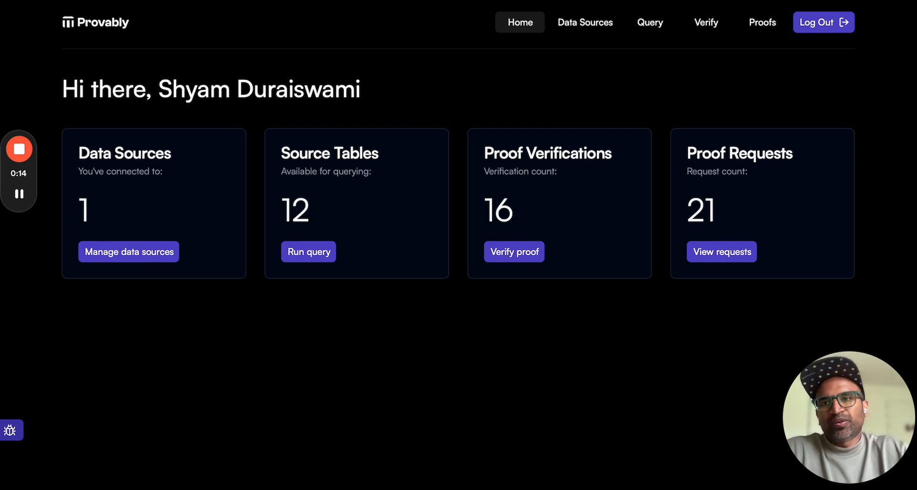
- Enter the Provably web app from its landing page and open the data source management
click(475, 0)
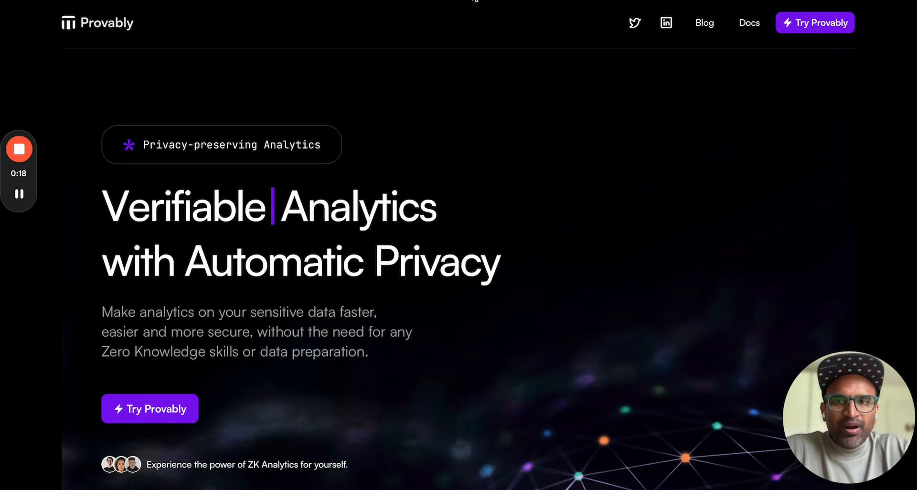
click(164, 420)
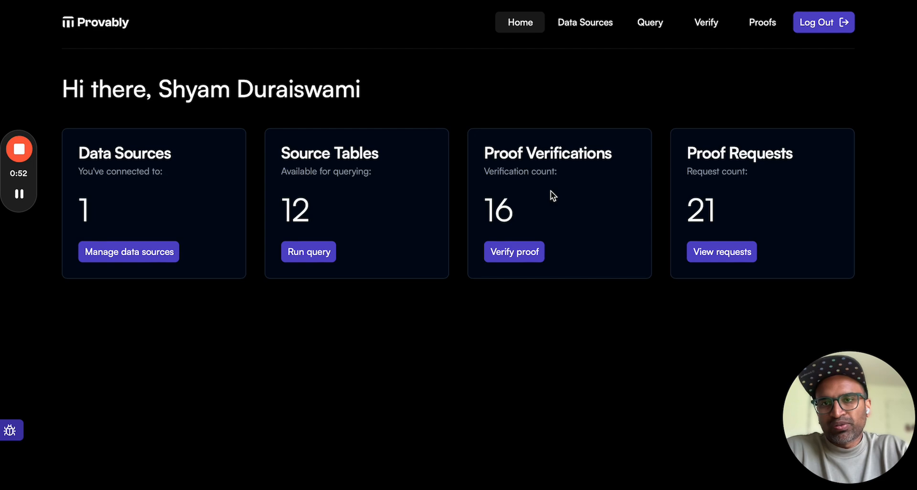
click(157, 253)
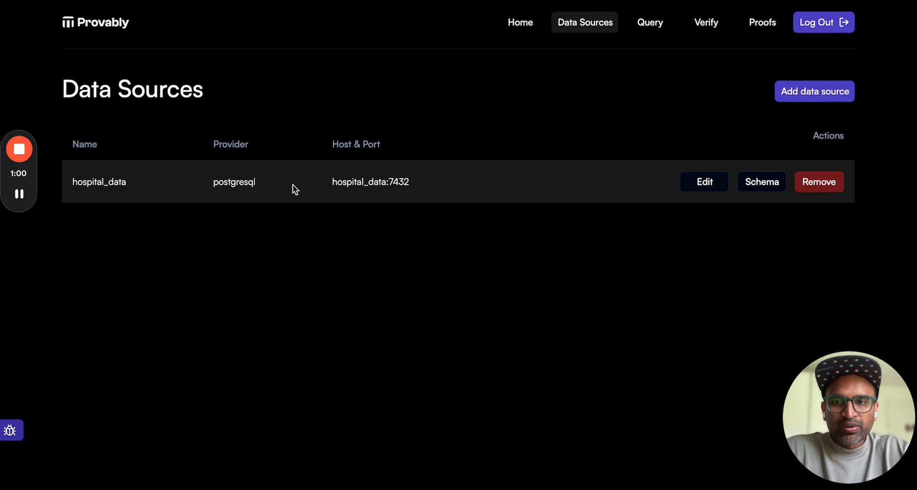
- Examine the fields of the form for adding a data source, without adding one
click(804, 93)
click(558, 104)
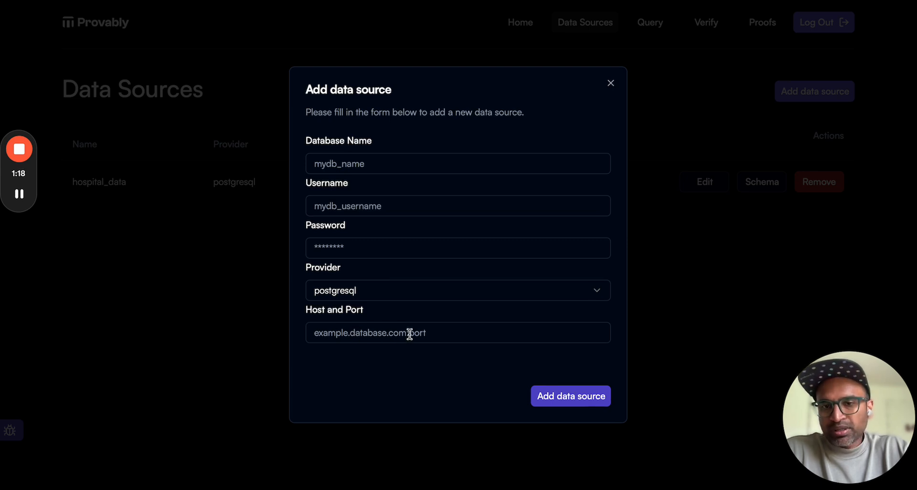
click(611, 83)
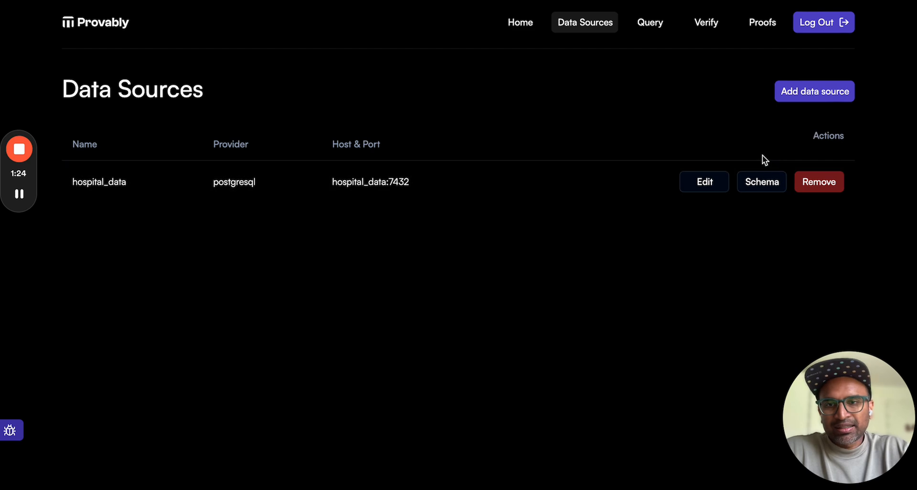
- Examine the column names, types and table names in the schema of the hospital_data source
click(762, 184)
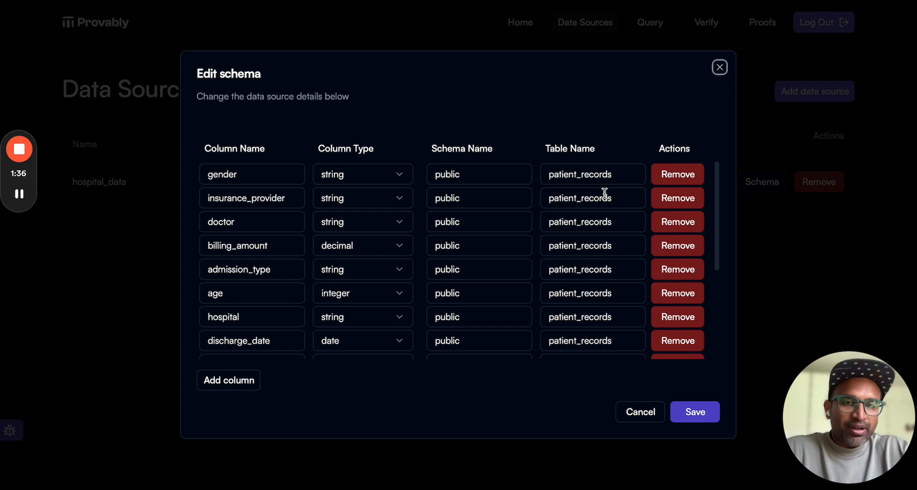
scroll(605, 193, down, 2)
scroll(603, 192, up, 2)
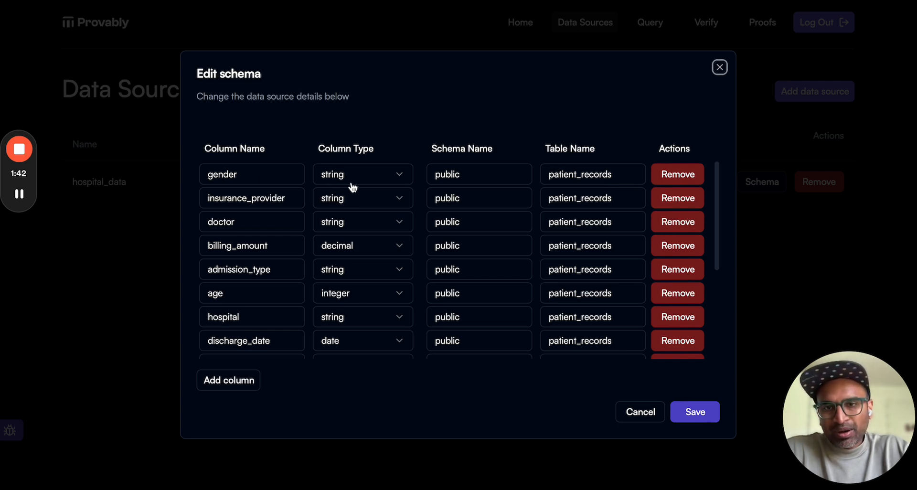
scroll(411, 209, down, 5)
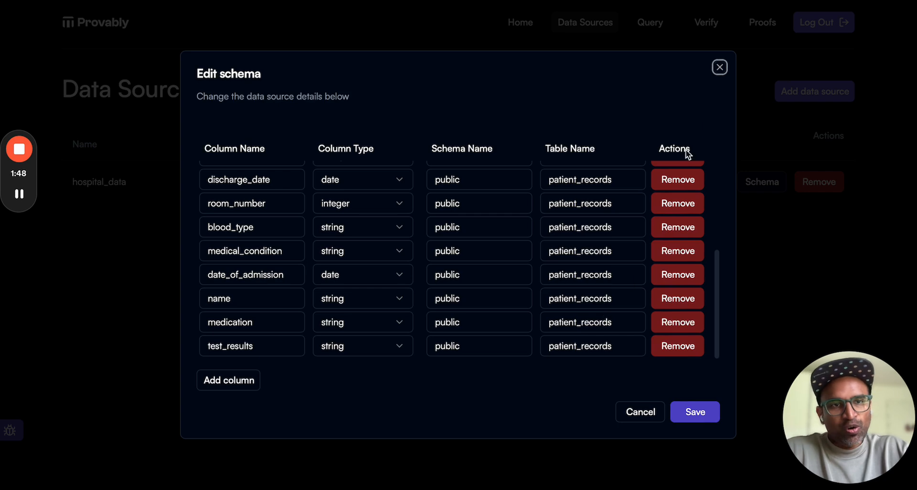
click(720, 67)
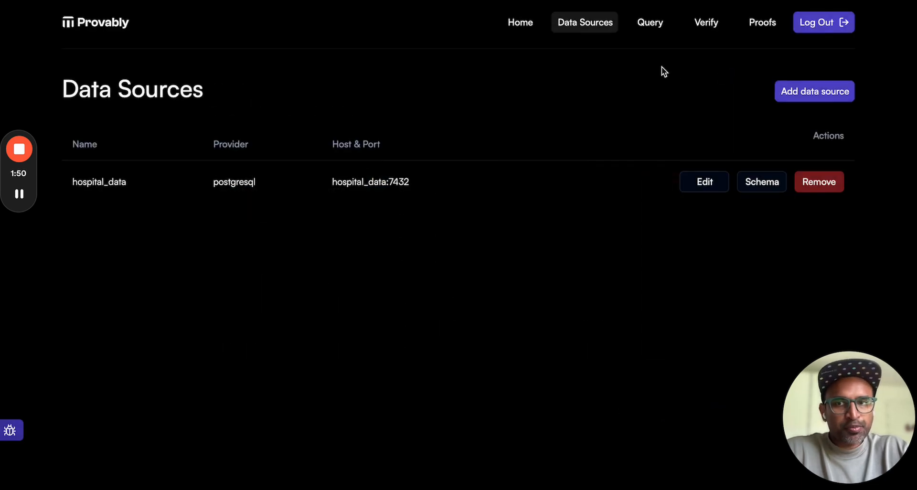
- Start a proof request on the hospital_data (hospital_data:7432) source and choose the patient_records table
click(650, 28)
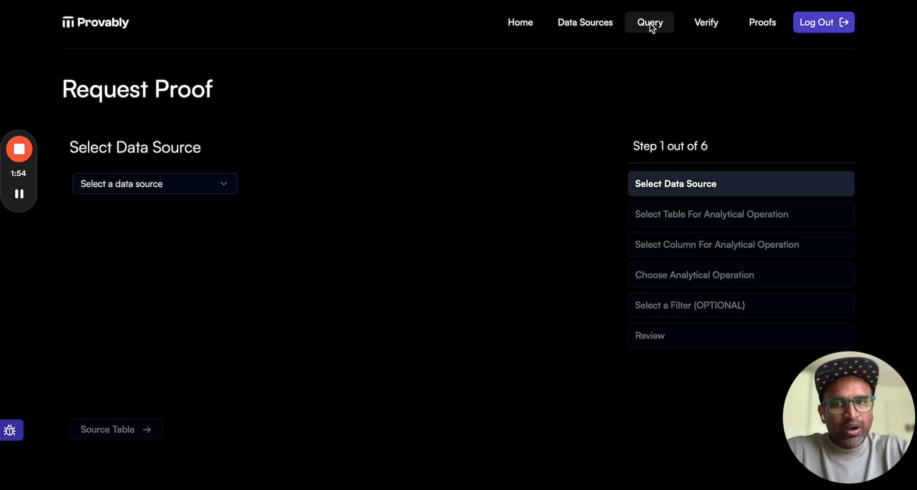
click(180, 191)
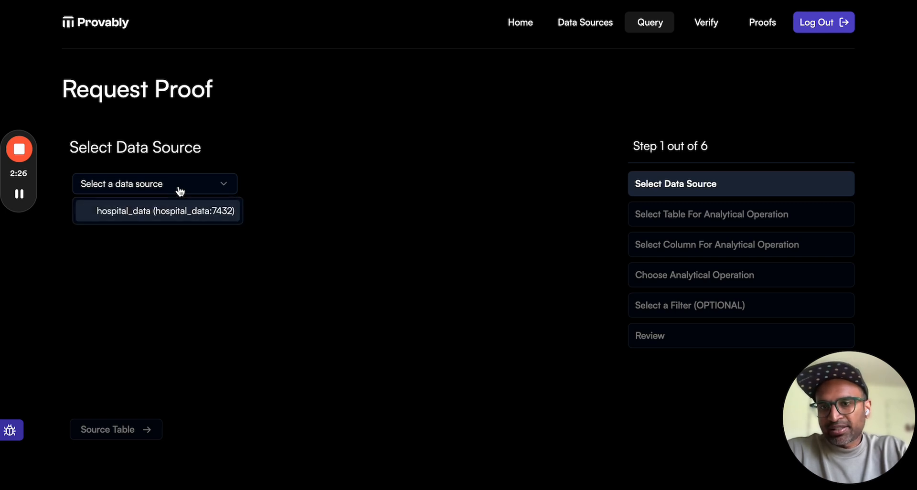
click(182, 213)
click(143, 433)
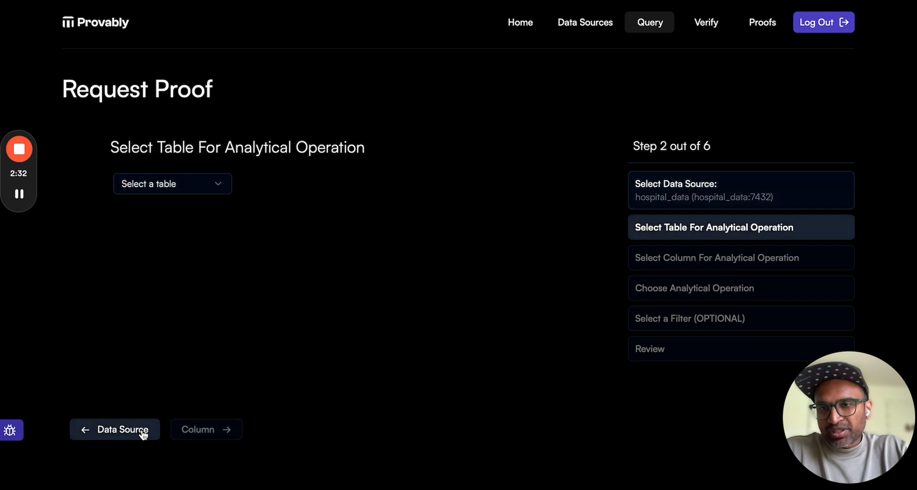
click(154, 185)
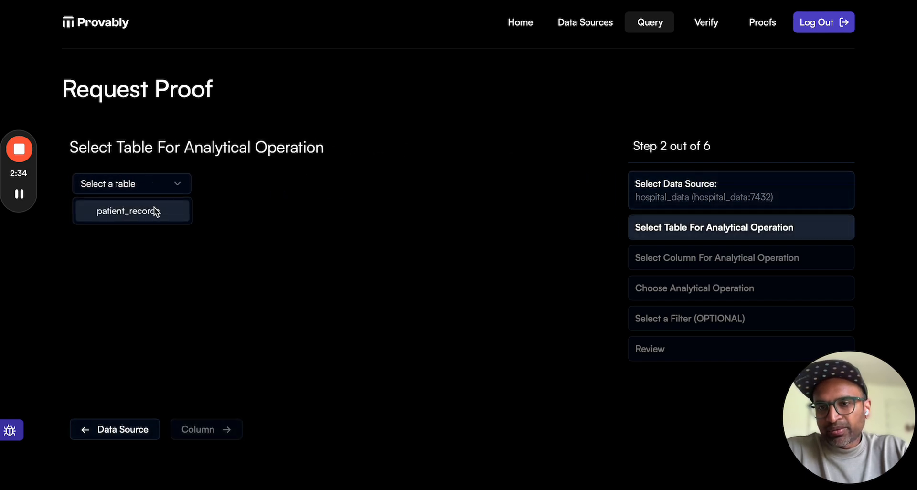
click(157, 207)
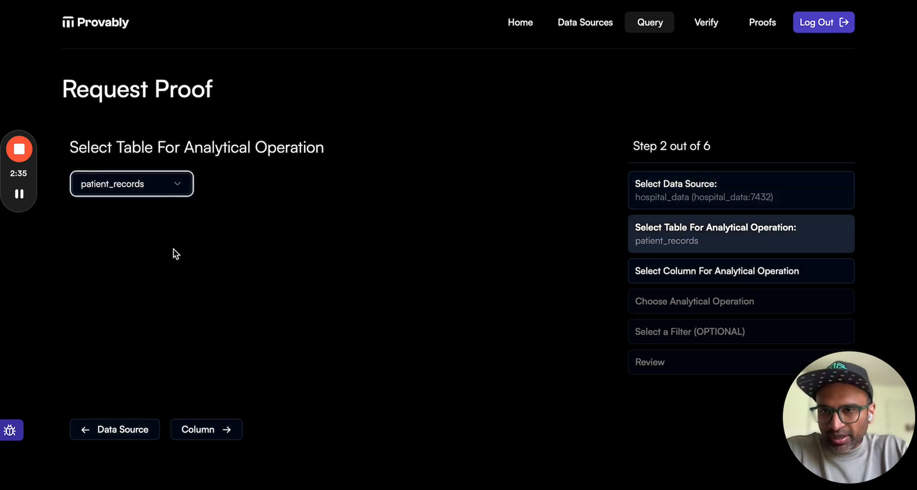
click(207, 430)
- Choose the name (string) column and the COUNT operation for the proof request
click(136, 191)
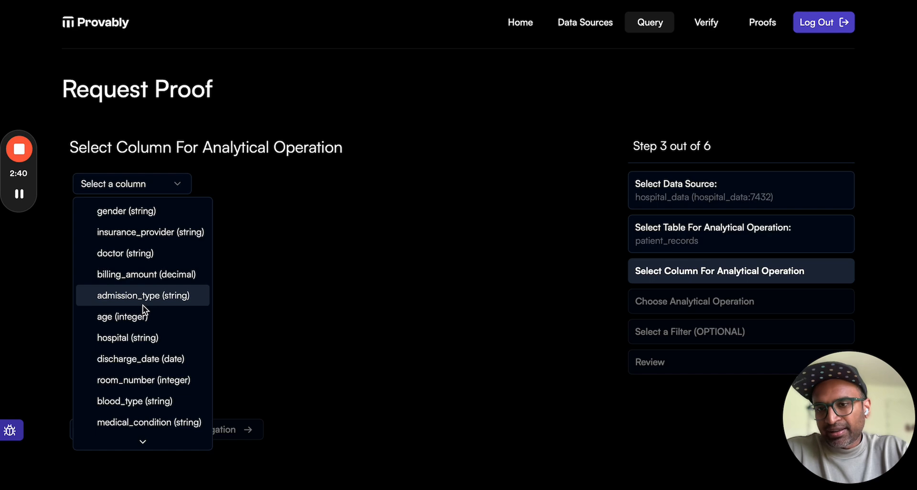
scroll(142, 309, down, 3)
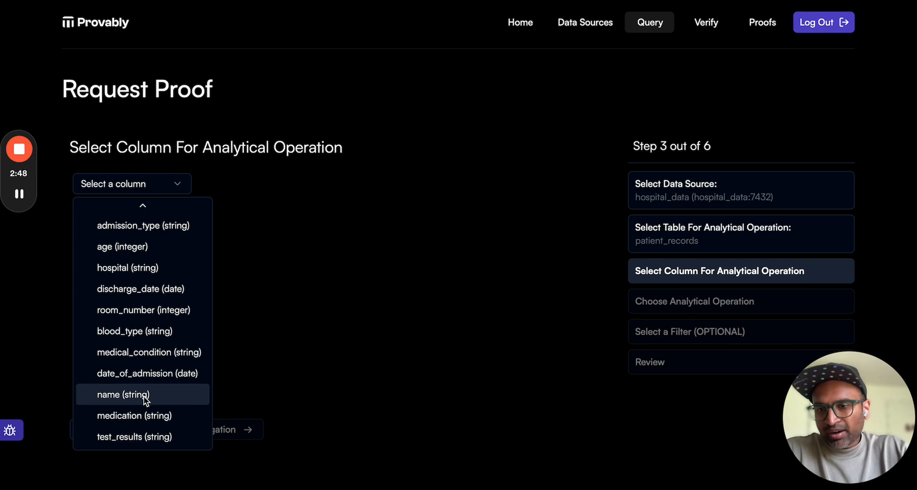
click(171, 394)
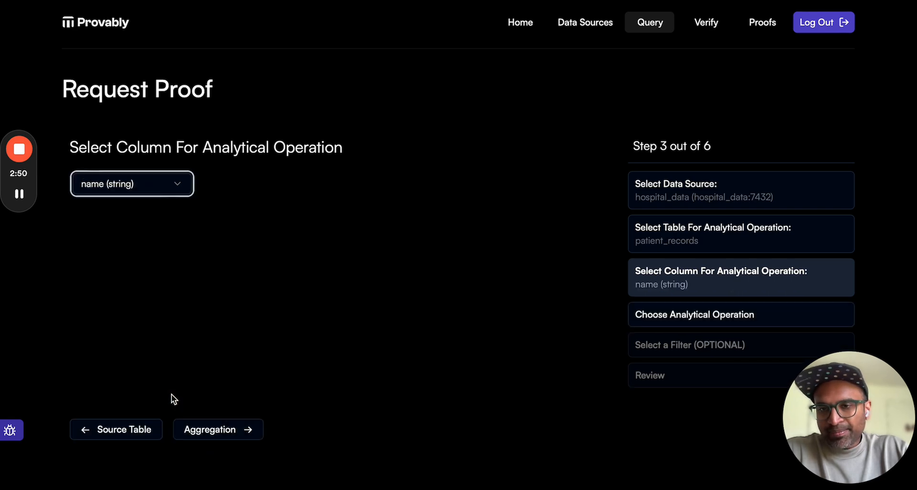
click(222, 431)
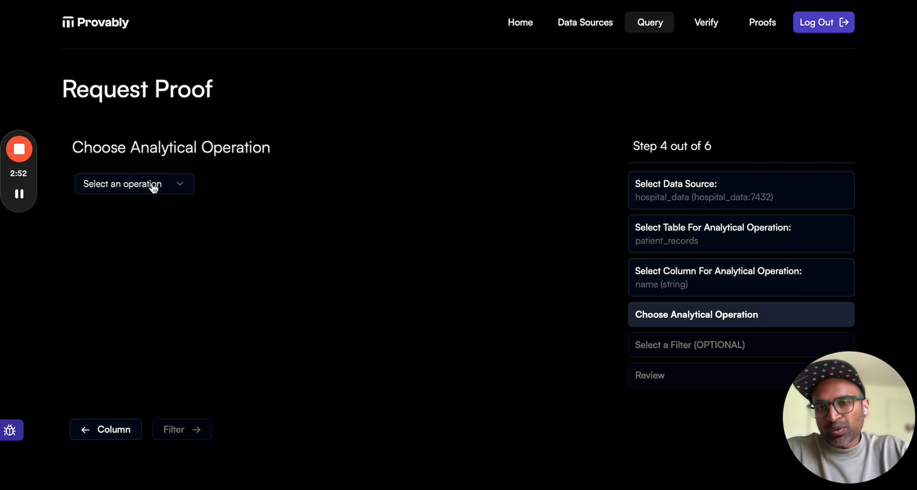
click(153, 185)
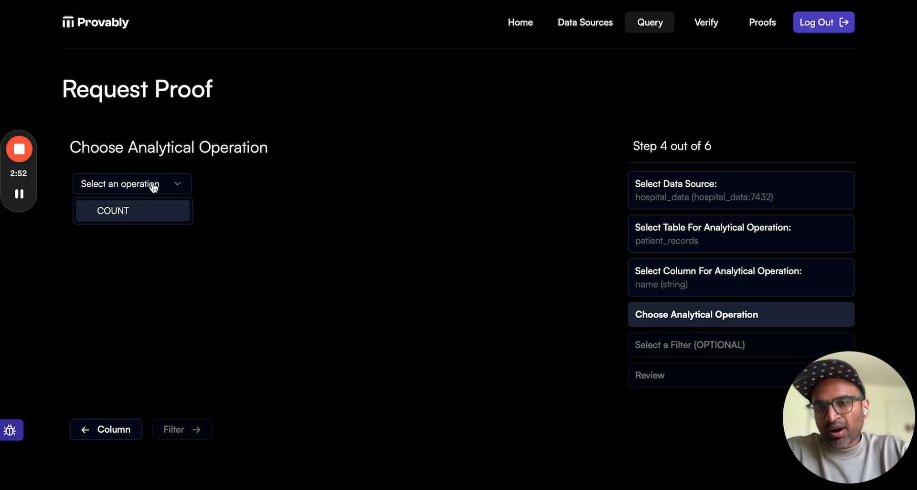
click(152, 212)
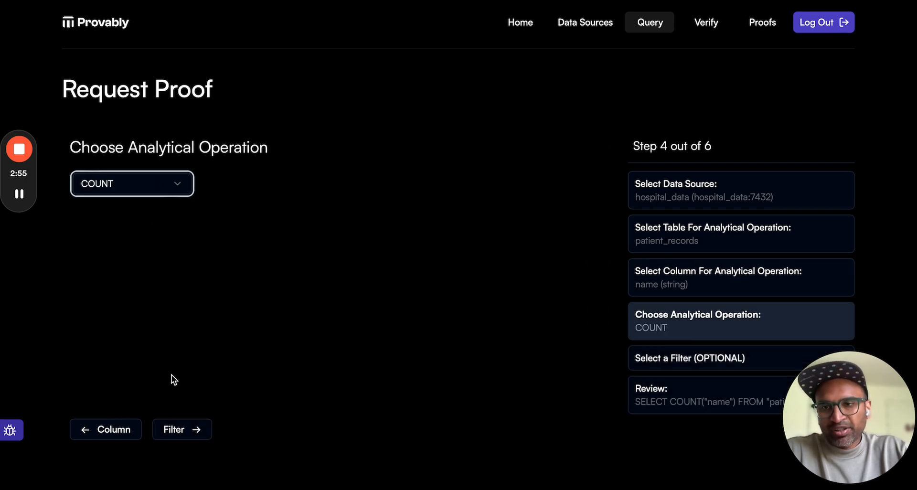
click(190, 433)
- Enable filtering and restrict the query to records with age (integer) > 54
click(153, 184)
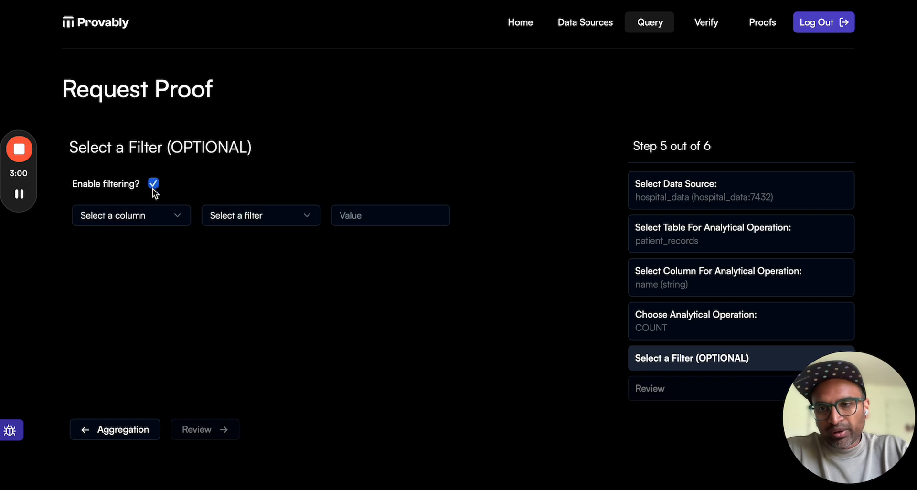
click(153, 214)
scroll(154, 325, down, 3)
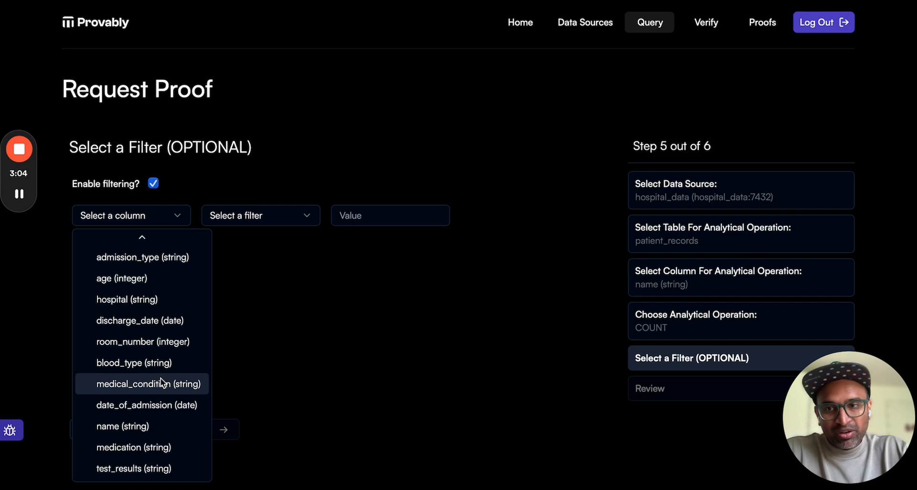
scroll(191, 310, up, 2)
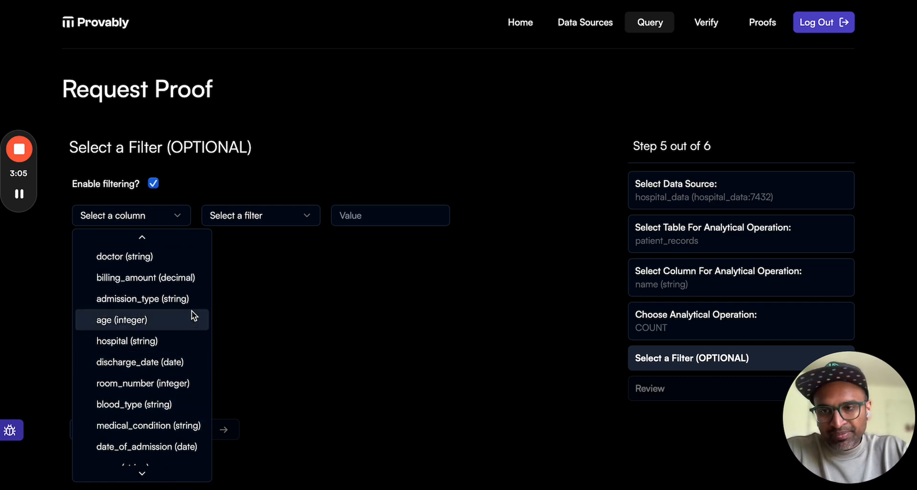
click(171, 324)
click(291, 220)
click(276, 330)
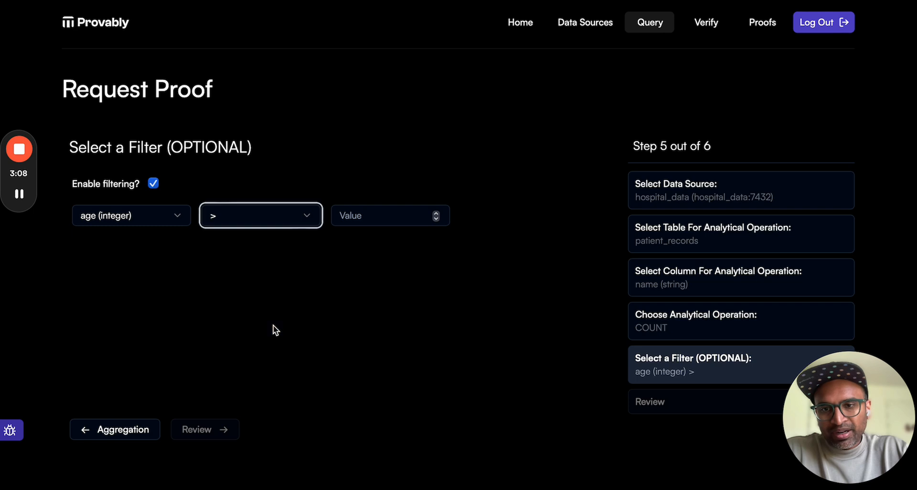
click(396, 207)
text(54)
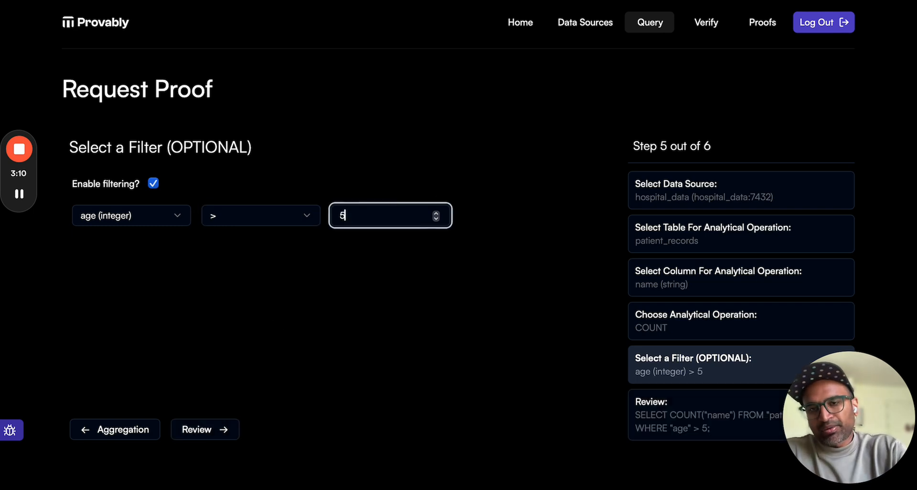
- Proceed to the query review, run the query and open the list of proof requests
click(203, 435)
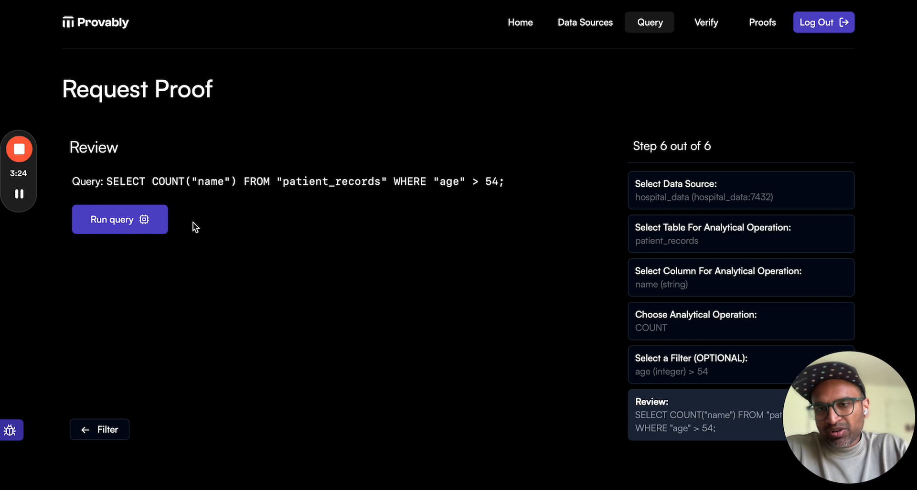
click(145, 222)
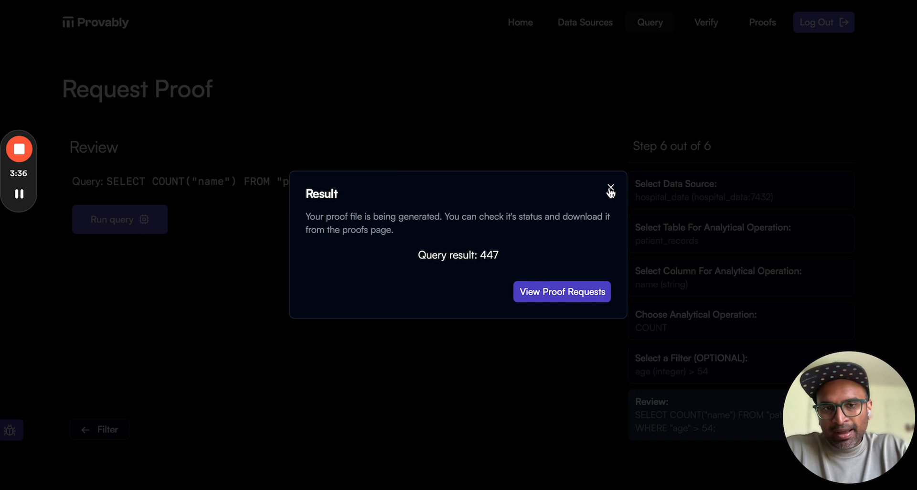
click(564, 297)
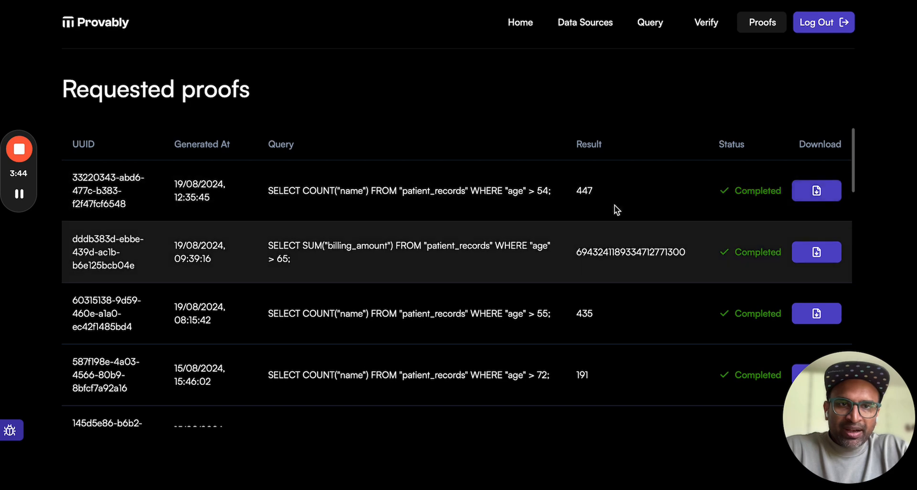
- Look through the requested proofs and download the proof file of the COUNT query with age > 54
scroll(635, 262, down, 5)
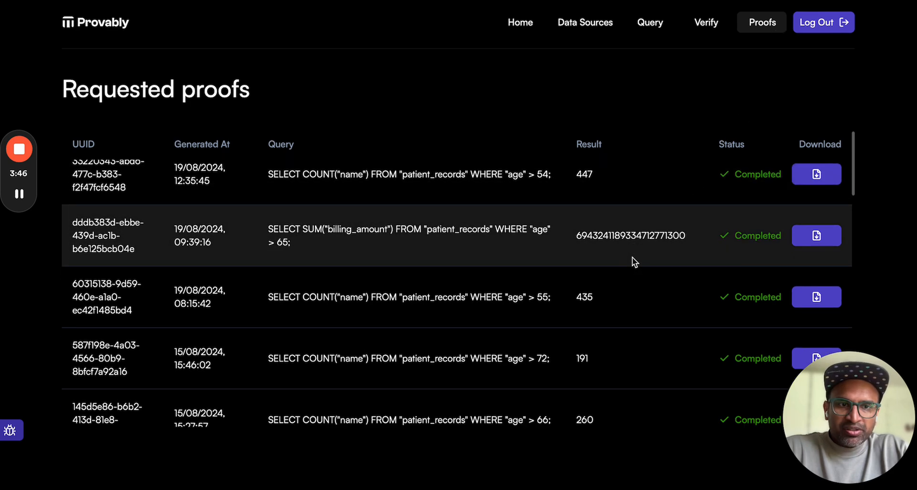
scroll(635, 262, down, 5)
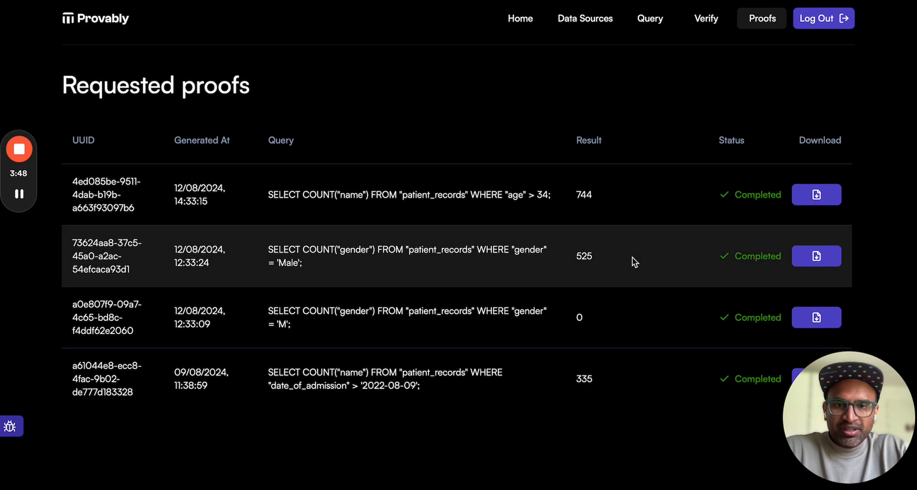
scroll(634, 262, up, 10)
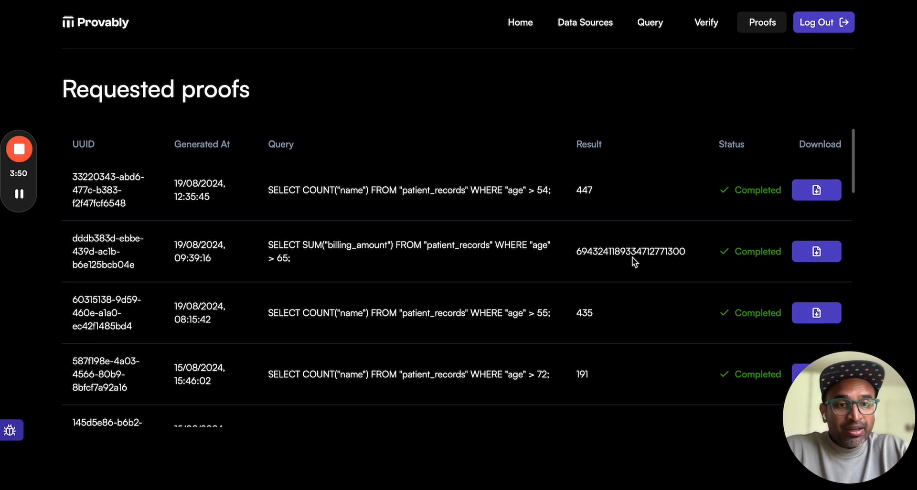
click(828, 193)
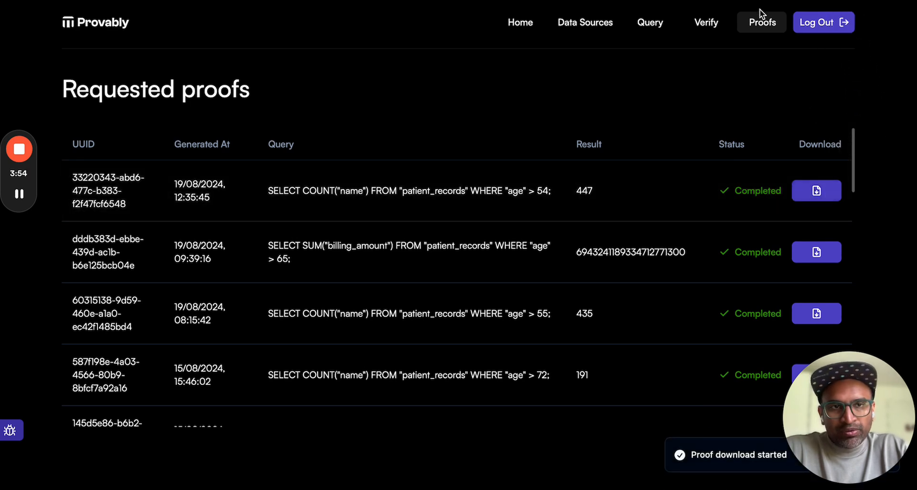
- Load the downloaded file proof_33220343-abd6-477c-b383-f2f47fcf6548.provably from the Downloads folder into the proof verification page
click(707, 23)
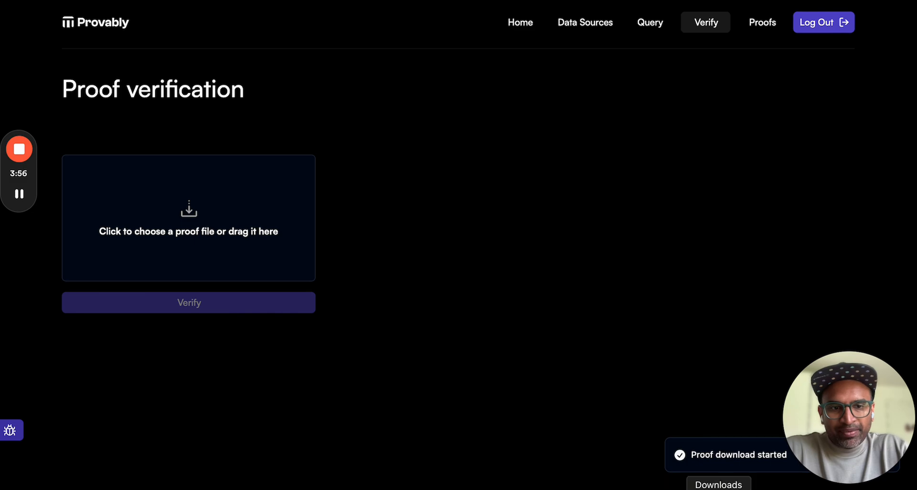
click(724, 488)
click(739, 224)
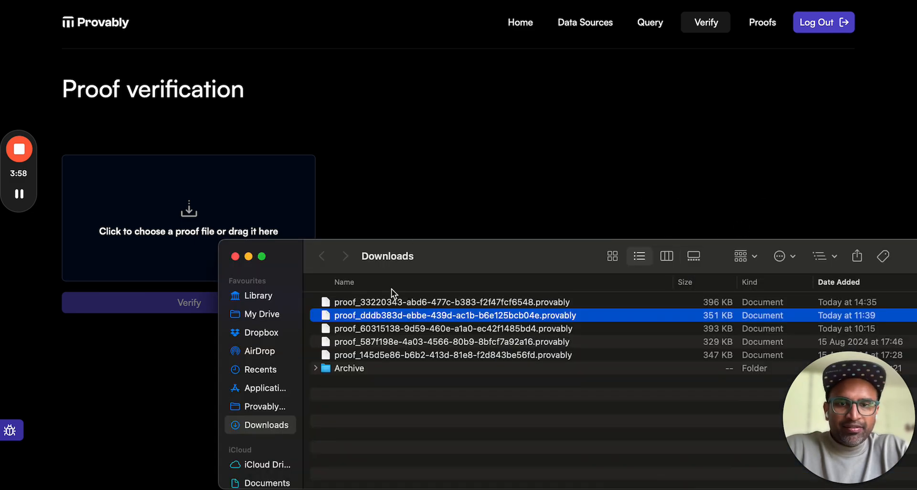
click(451, 302)
drag(468, 265, 709, 238)
drag(679, 275, 204, 221)
click(395, 182)
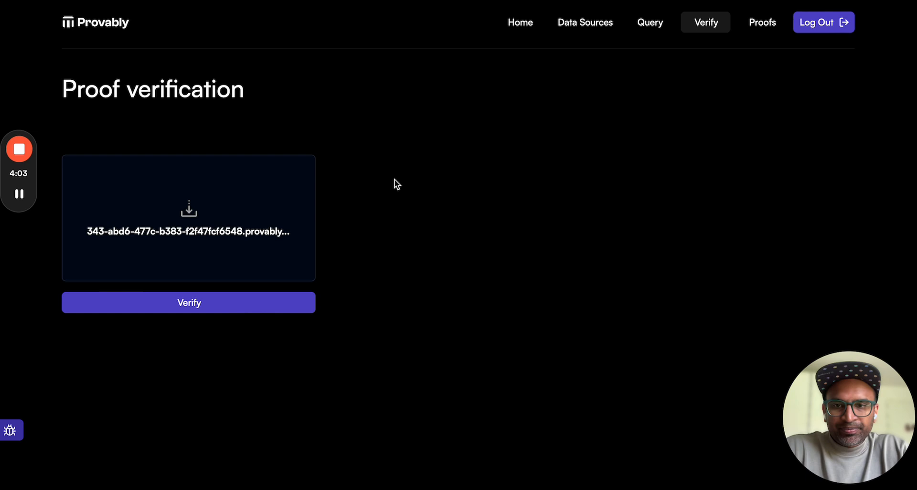
- Verify the loaded proof file and review the status, creation time, query and query result in its verification details
click(216, 311)
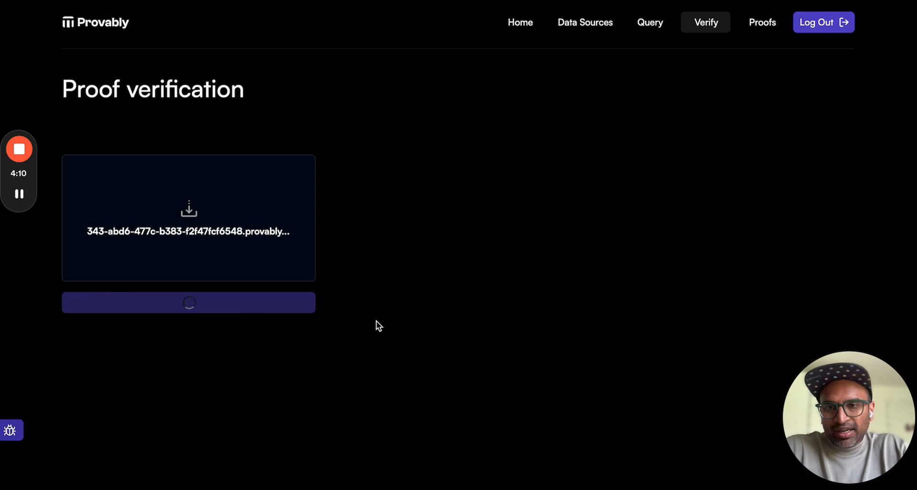
scroll(378, 326, down, 3)
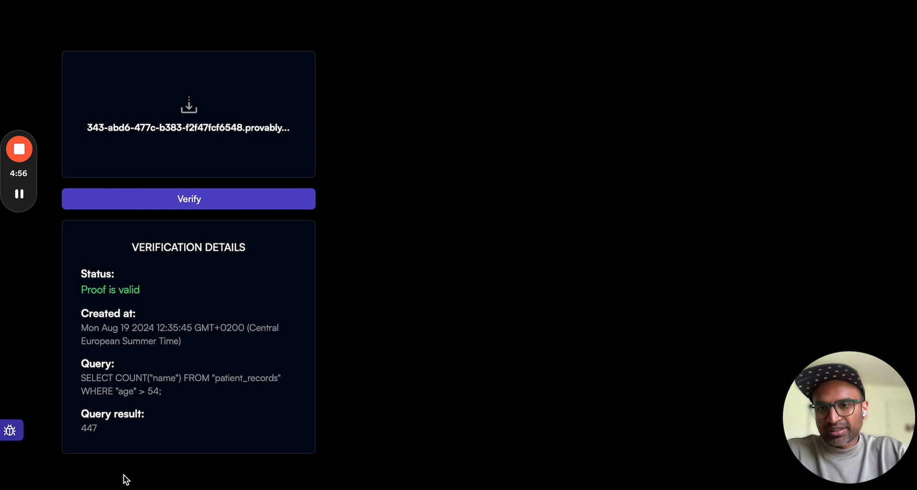
double_click(88, 428)
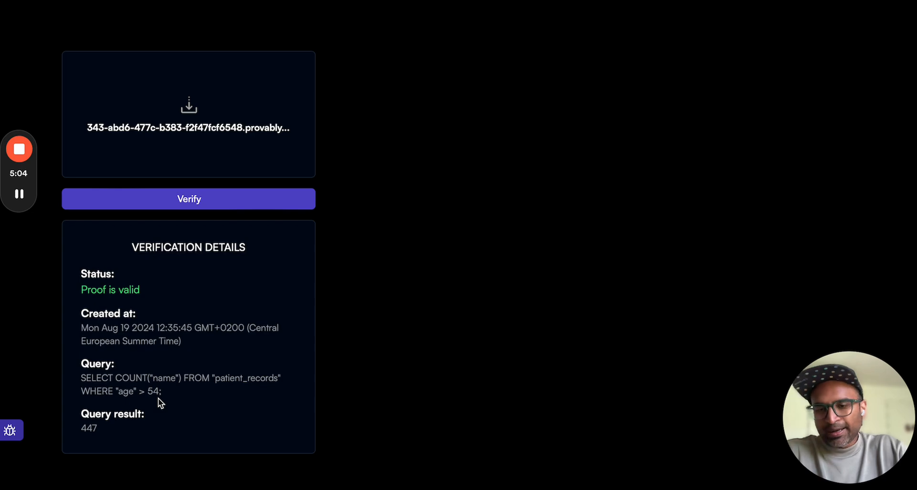
scroll(159, 398, up, 5)
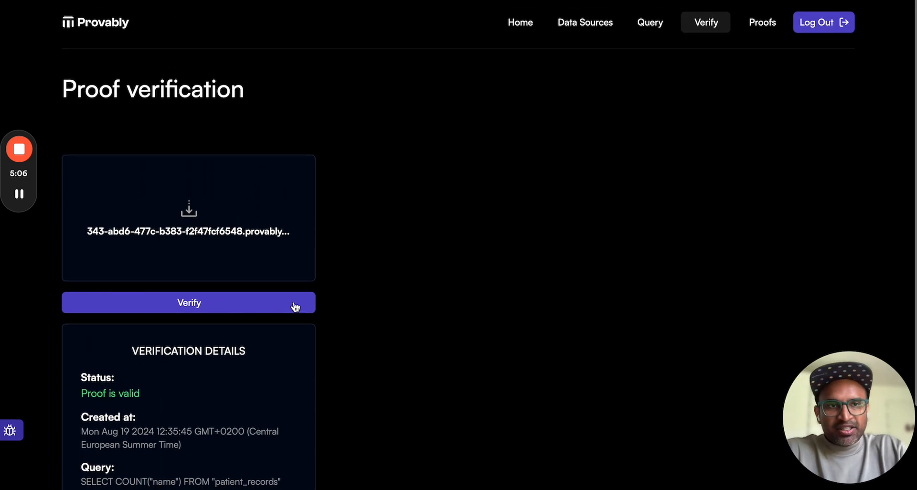
- Return to the home overview of data sources, source tables, proof verifications and proof requests
click(510, 24)
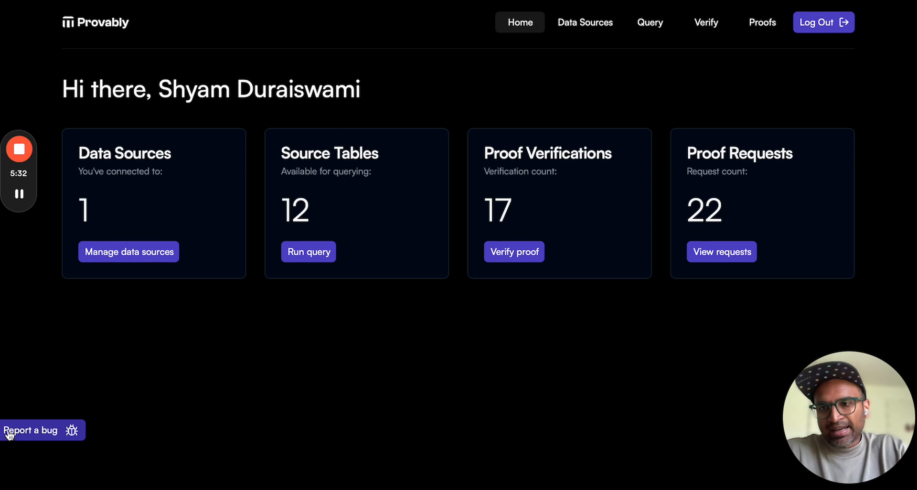
mouse_move(34, 156)
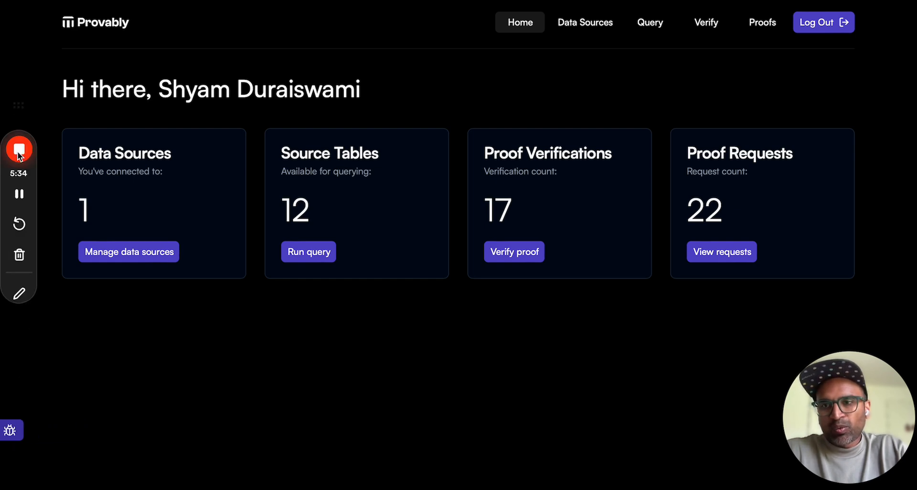